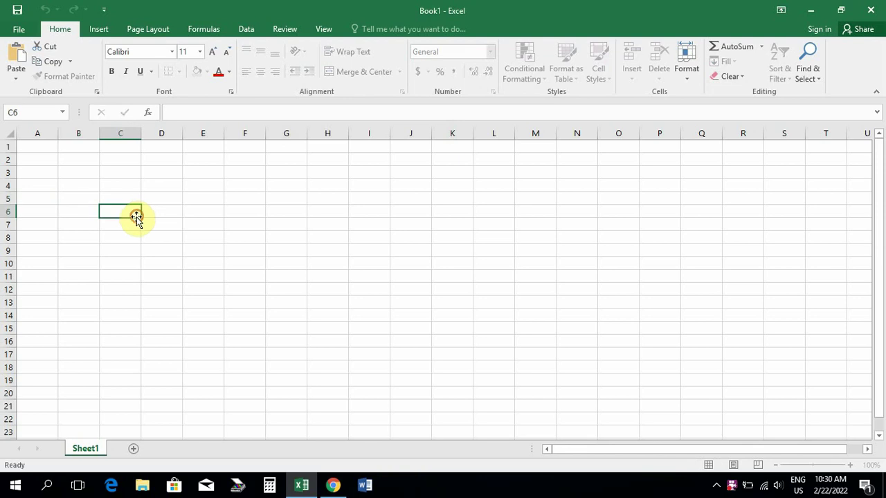
# Step: Enter dot.computer, dot.Computer, Dot.computer, Dot.Computer and DOT.COMPUTER in C6:C10, then autofit column C
pyautogui.write('dot.computer')
pyautogui.press('Return')
pyautogui.write('do')
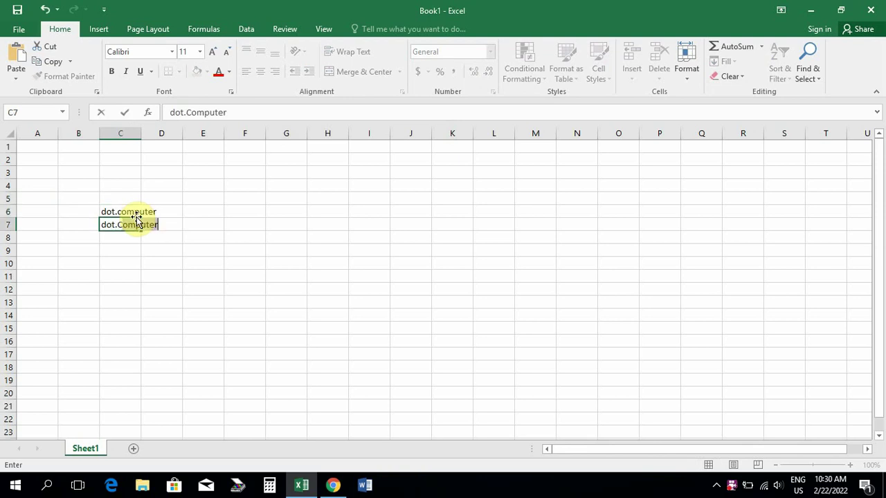
pyautogui.write('t.Computer')
pyautogui.press('Return')
pyautogui.write('Dot.computer')
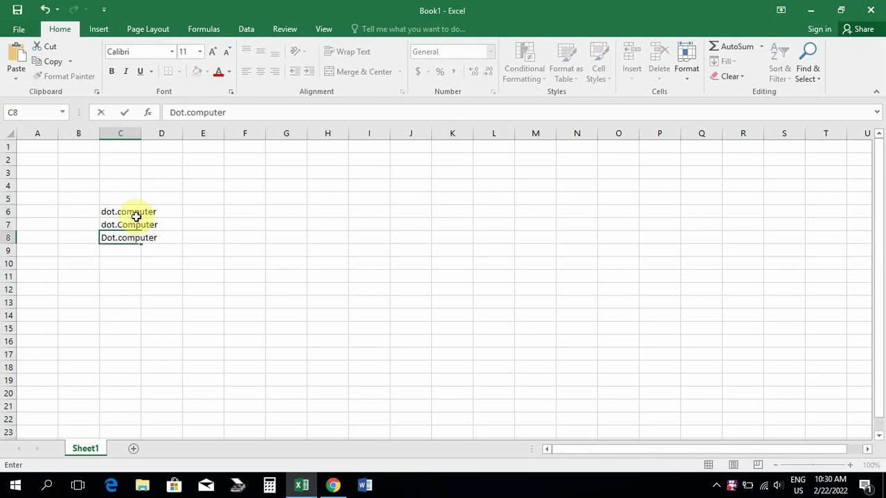
pyautogui.press('Return')
pyautogui.write('Dot.Computer')
pyautogui.press('Return')
pyautogui.write('DOt.COM')
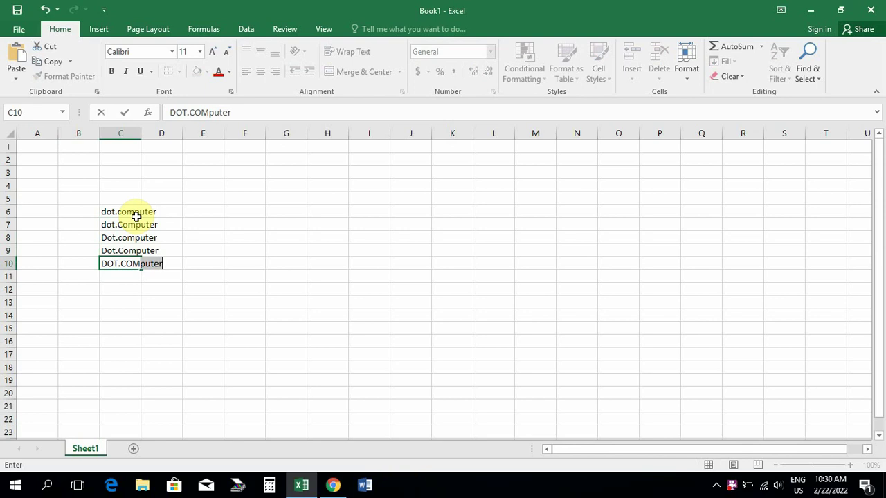
pyautogui.write('PUTER')
pyautogui.press('Return')
pyautogui.doubleClick(141, 132)
# Step: Set C6:C10 to 16-point font and drag column C wider to fit
pyautogui.moveTo(111, 212); pyautogui.dragTo(148, 266)
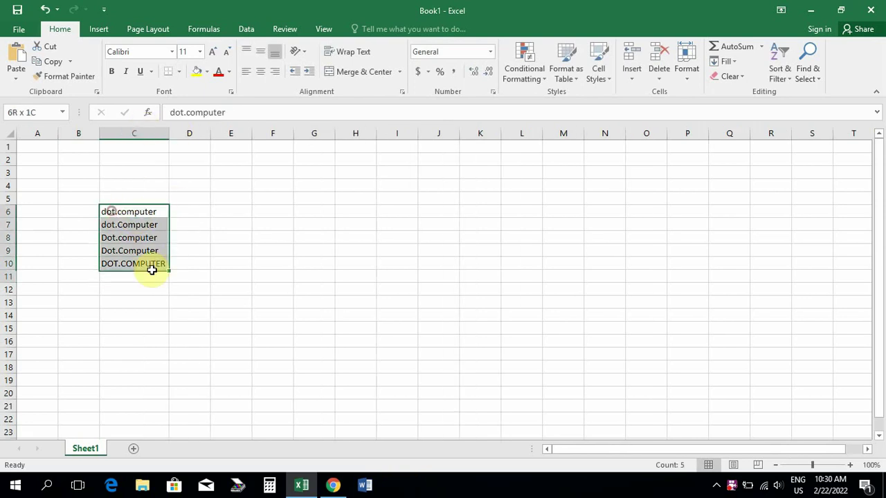
pyautogui.click(212, 52)
pyautogui.click(212, 51)
pyautogui.click(213, 51)
pyautogui.moveTo(169, 133); pyautogui.dragTo(209, 135)
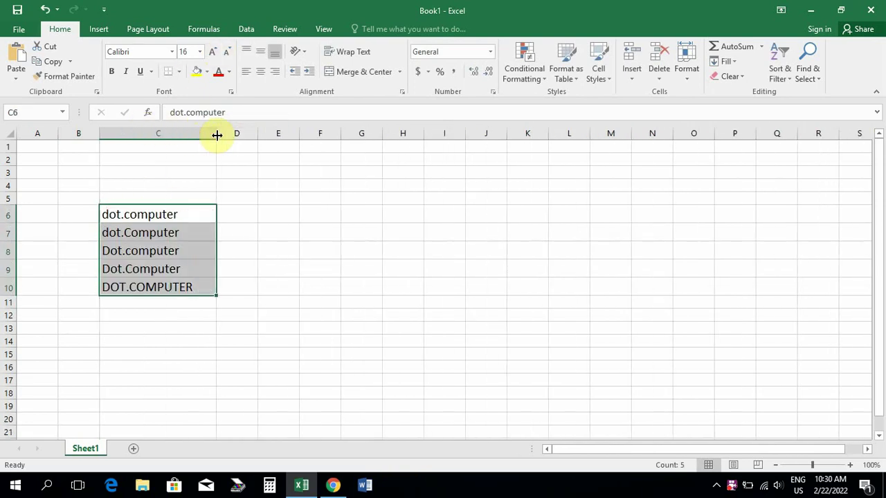
pyautogui.click(319, 358)
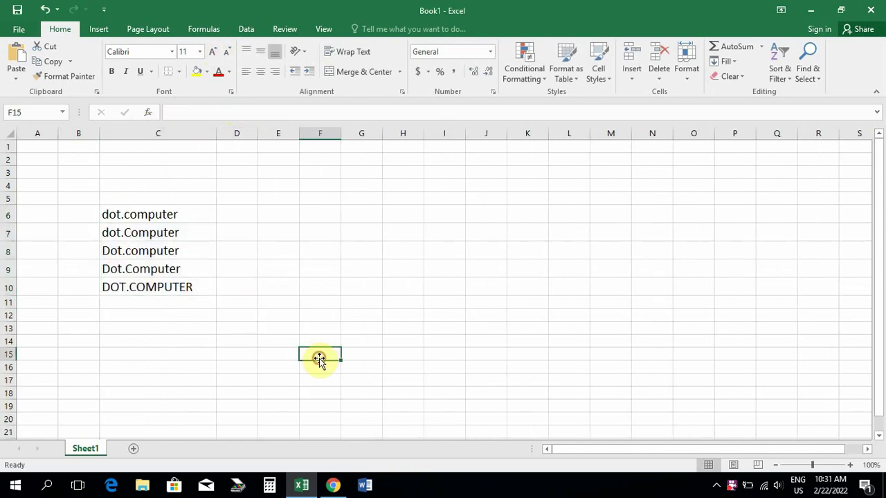
pyautogui.click(154, 215)
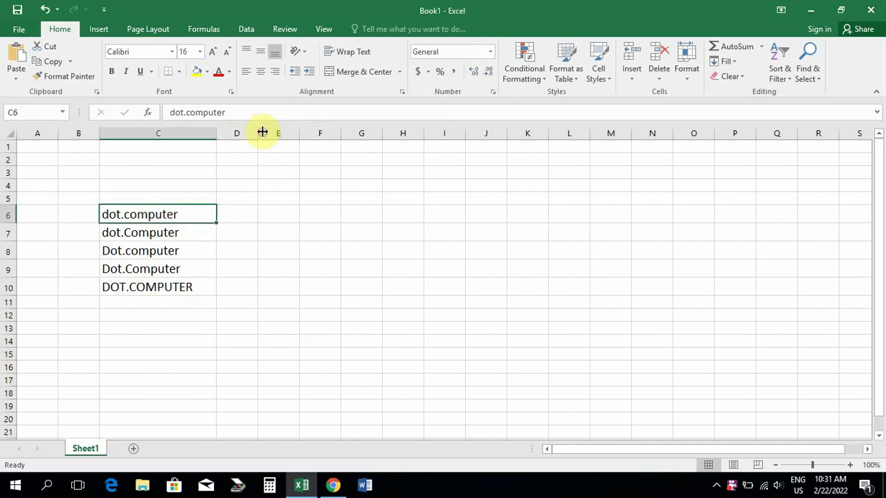
# Step: Enter the formula =UPPER(C6) in D6
pyautogui.click(241, 215)
pyautogui.write('=')
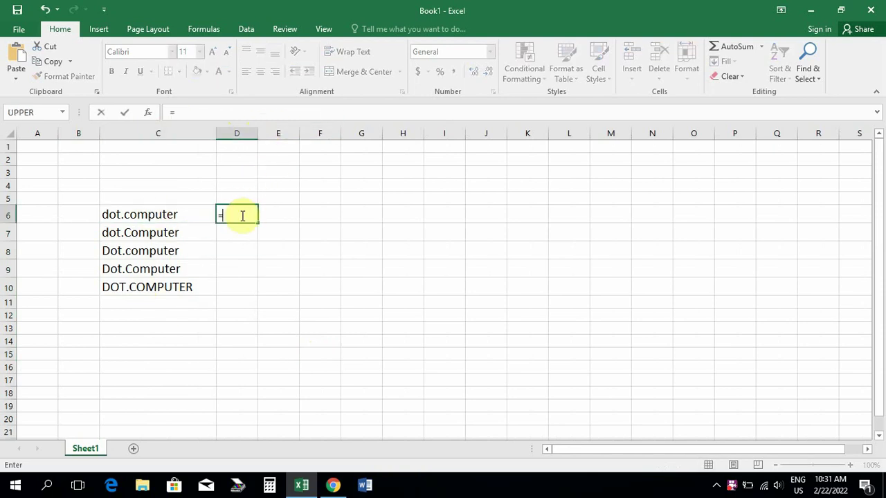
pyautogui.write('upper(')
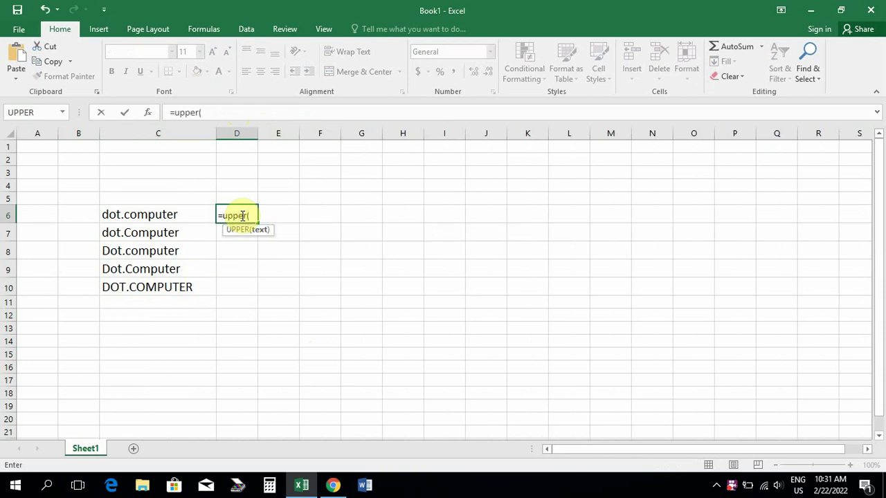
pyautogui.click(174, 219)
pyautogui.write(')')
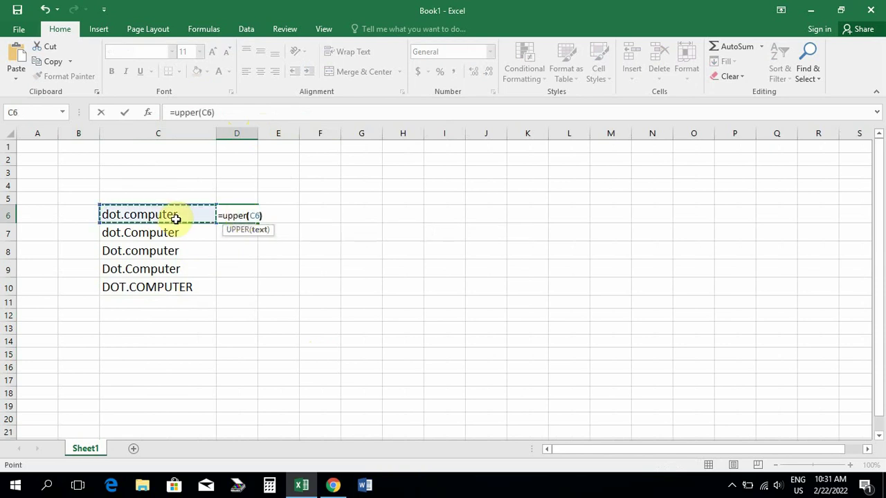
pyautogui.press('Return')
# Step: Widen column D, fill the UPPER formula down to D10, and start the D5 heading
pyautogui.moveTo(257, 133); pyautogui.dragTo(285, 133)
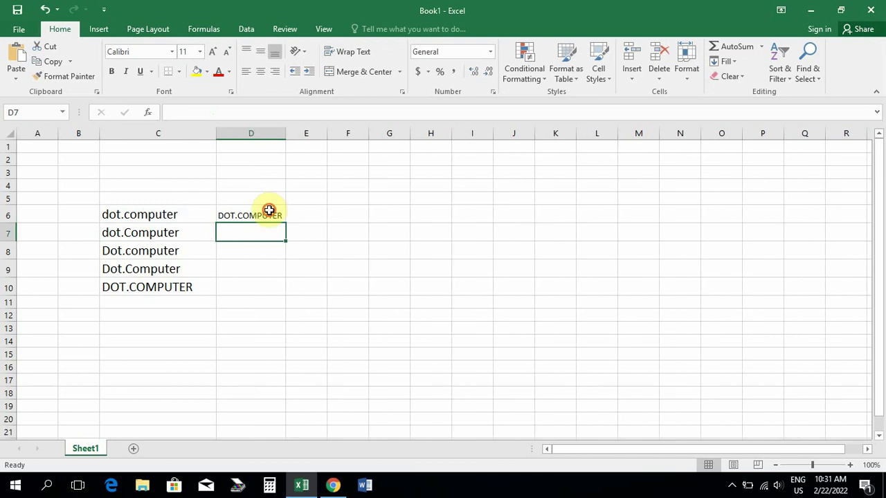
pyautogui.click(268, 213)
pyautogui.moveTo(285, 223); pyautogui.dragTo(283, 291)
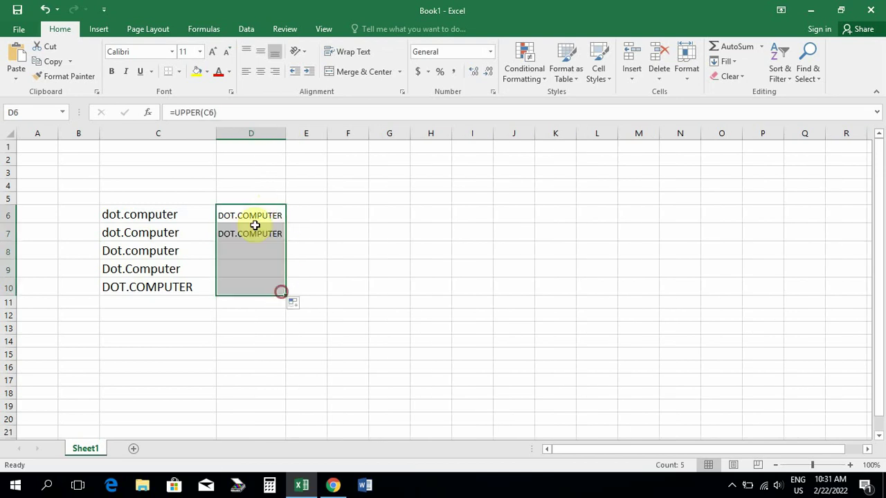
pyautogui.click(244, 200)
pyautogui.write('Uppper Case')
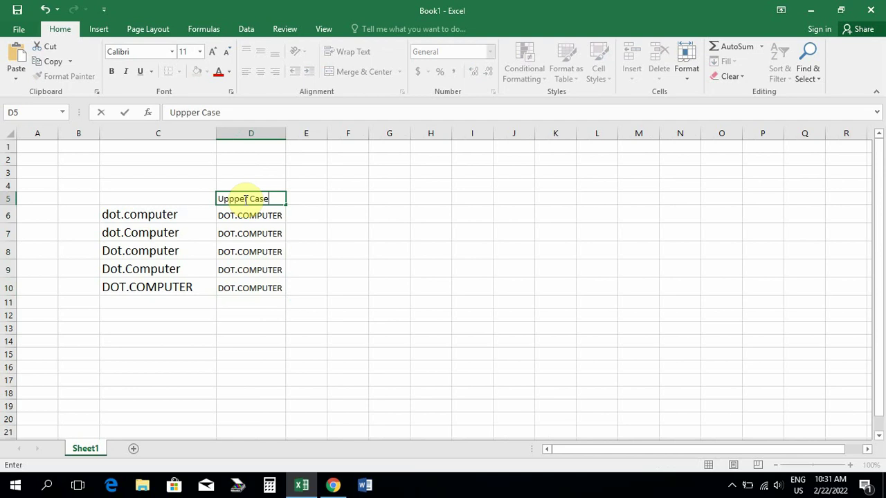
# Step: Finish the 'Uppper Case' heading in D5 and shade it yellow
pyautogui.press('Return')
pyautogui.click(245, 199)
pyautogui.click(197, 71)
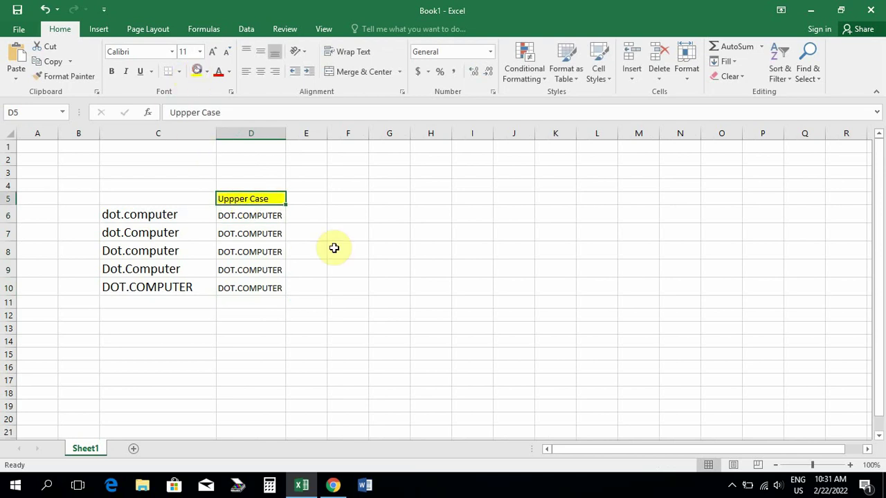
# Step: Add 'Lower Case' in E5 and 'Proper Case' in F5, autofitting columns E and F
pyautogui.click(304, 198)
pyautogui.write('Lower Case')
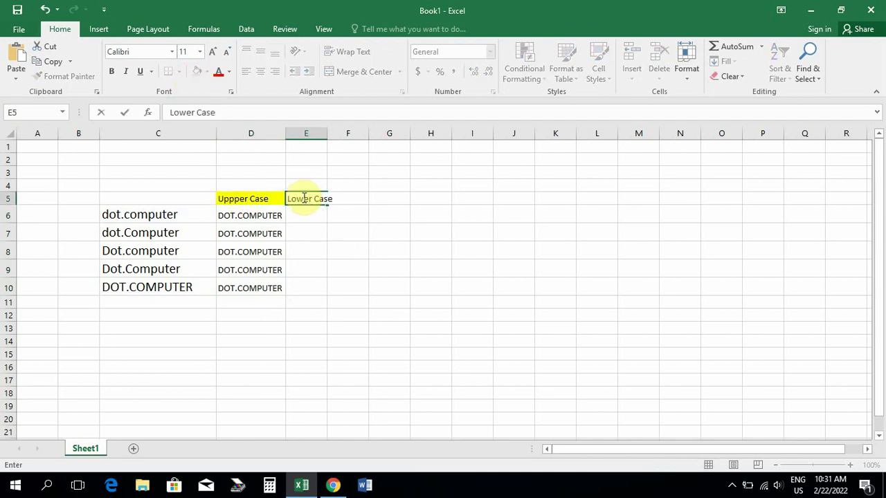
pyautogui.press('Return')
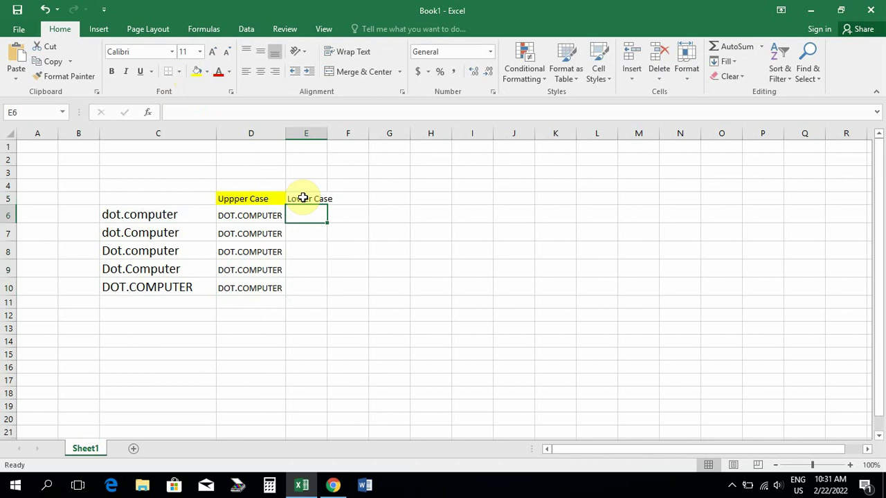
pyautogui.click(340, 197)
pyautogui.write('Proper Case')
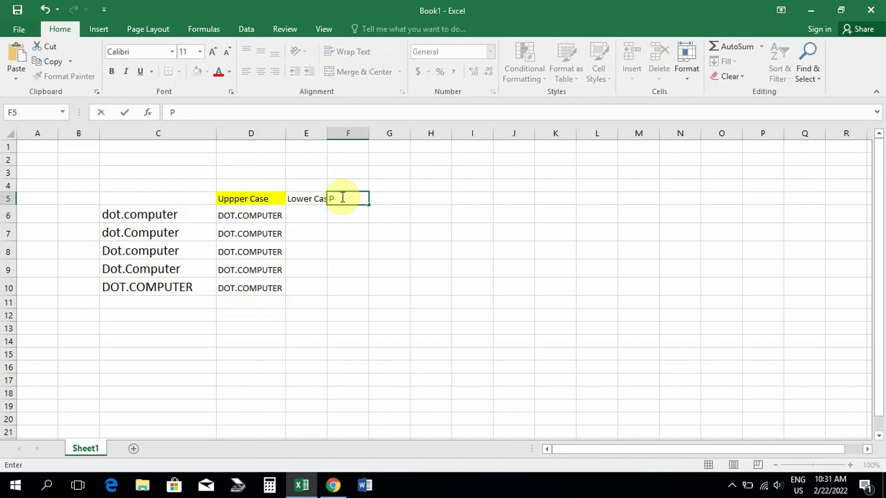
pyautogui.press('Return')
pyautogui.doubleClick(326, 133)
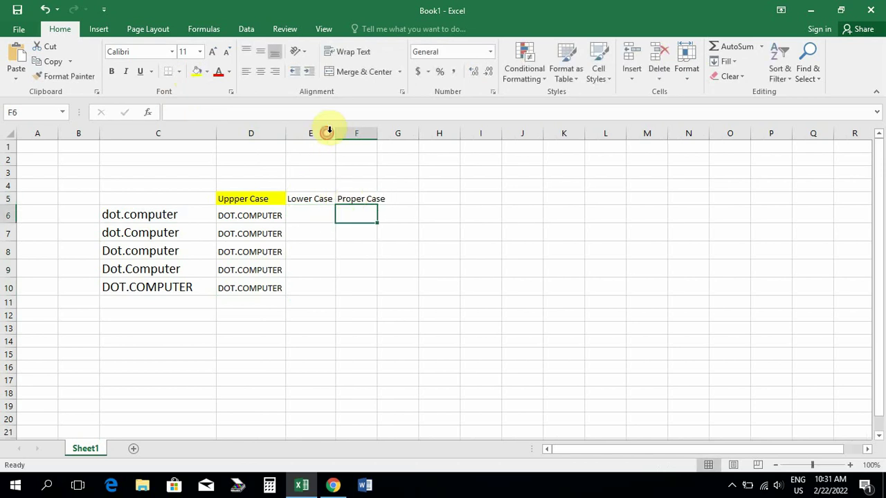
pyautogui.doubleClick(379, 131)
pyautogui.click(320, 215)
# Step: Enter =LOWER(C6) in E6, fill it down to E10, and autofit column E
pyautogui.write('=')
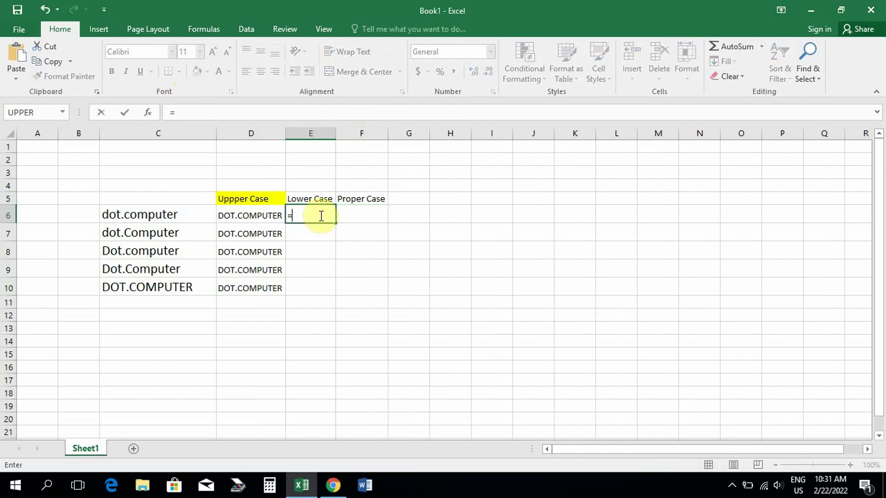
pyautogui.write('Lo')
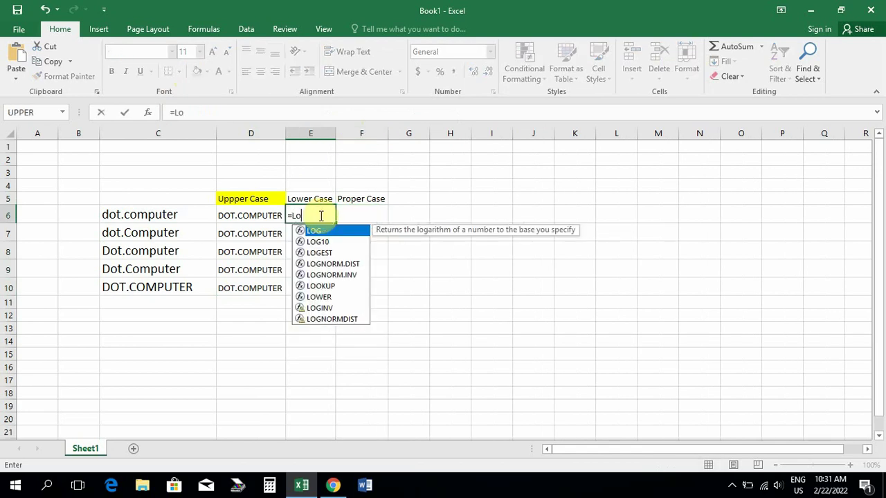
pyautogui.write('wer(')
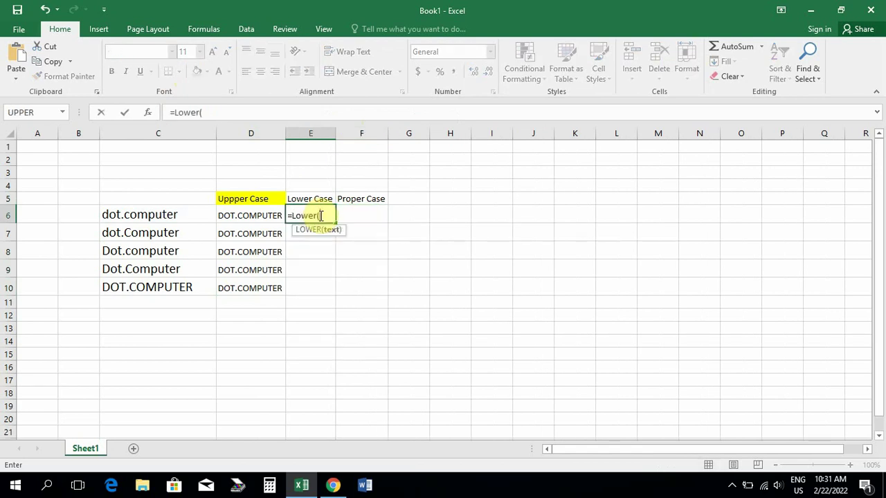
pyautogui.click(169, 220)
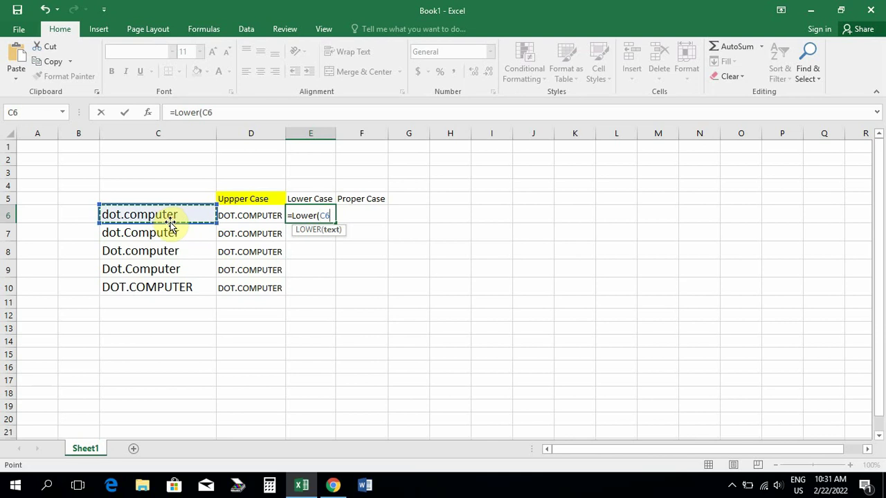
pyautogui.write(')')
pyautogui.press('Return')
pyautogui.click(339, 225)
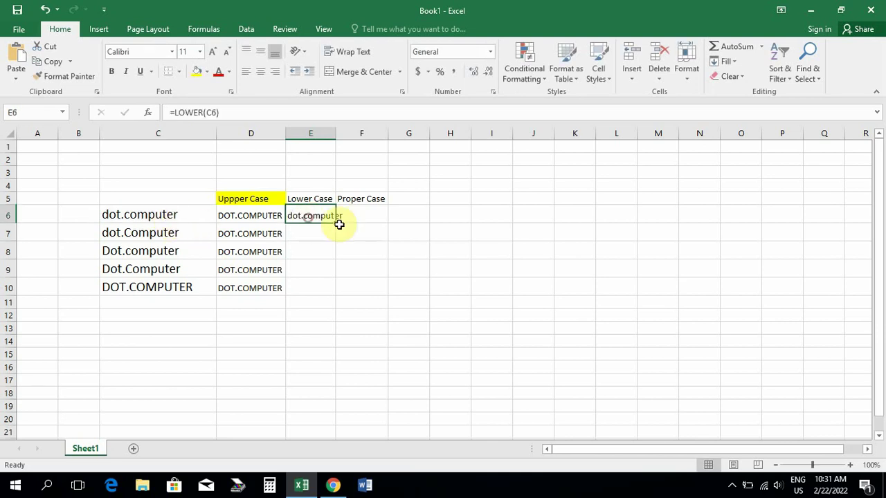
pyautogui.moveTo(337, 223); pyautogui.dragTo(333, 294)
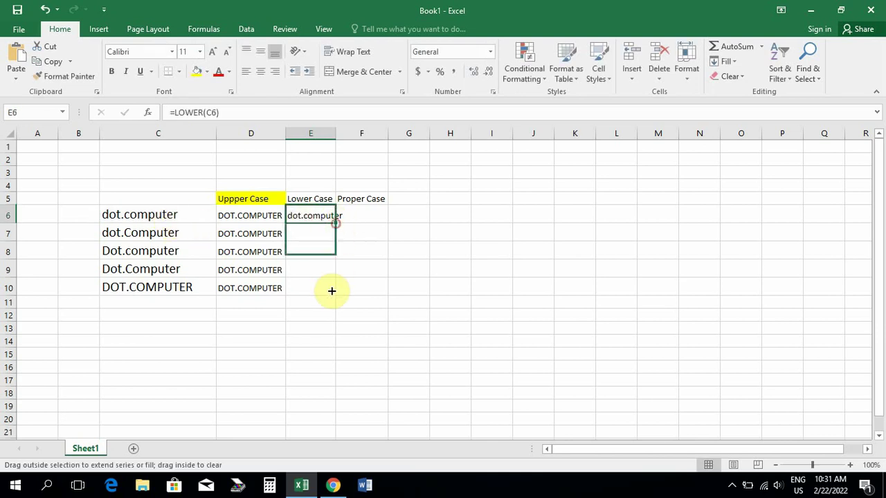
pyautogui.doubleClick(334, 131)
# Step: Enter =PROPER(C6) in F6, widen column F, and fill the formula down to F10
pyautogui.click(362, 215)
pyautogui.write('=')
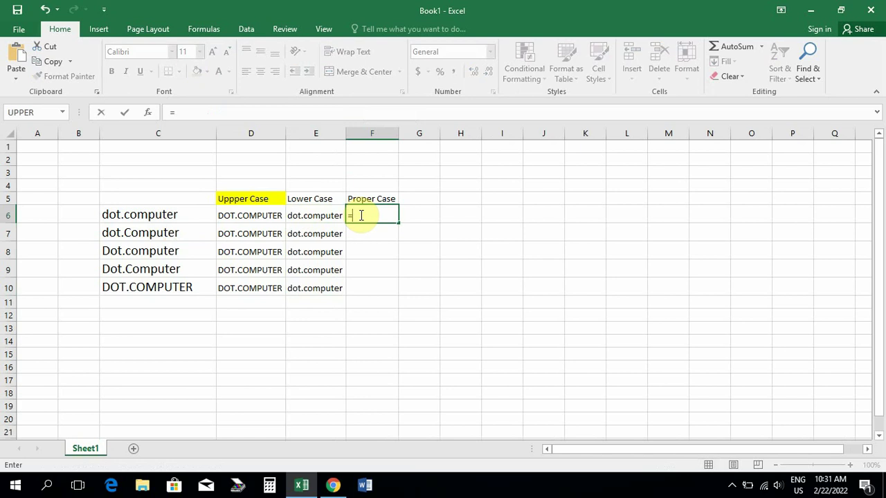
pyautogui.write('proper')
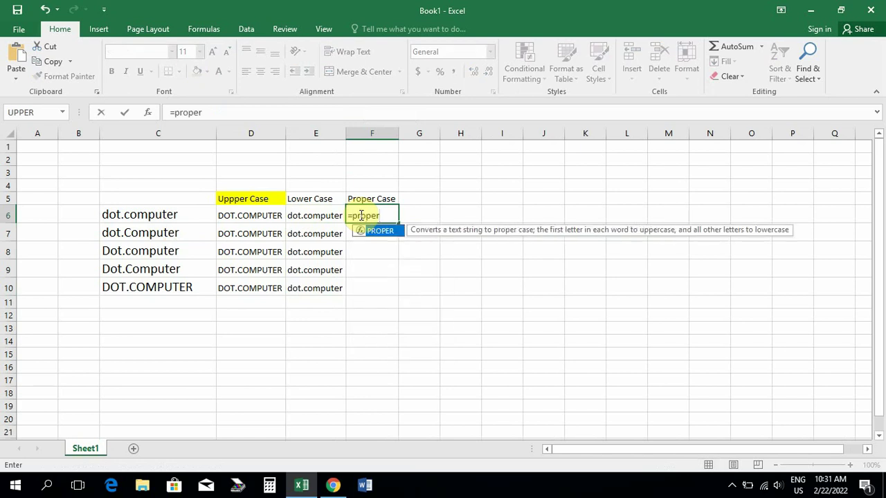
pyautogui.write('(')
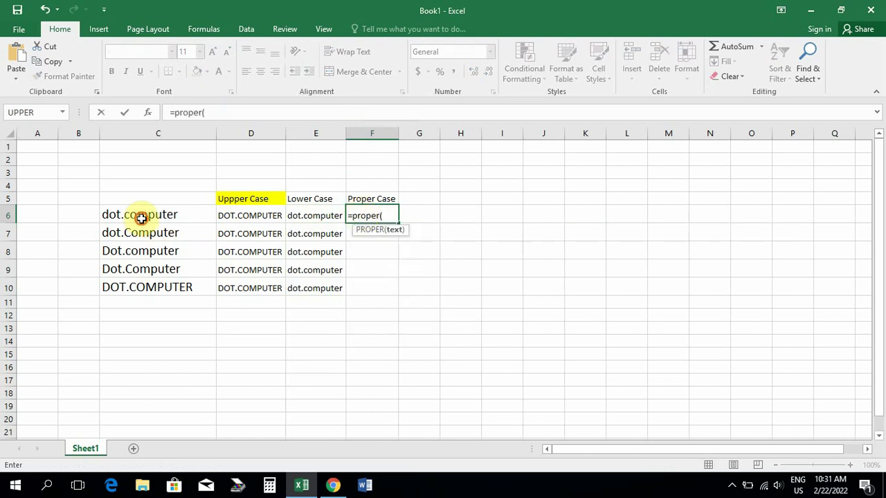
pyautogui.click(140, 218)
pyautogui.write(')')
pyautogui.press('Return')
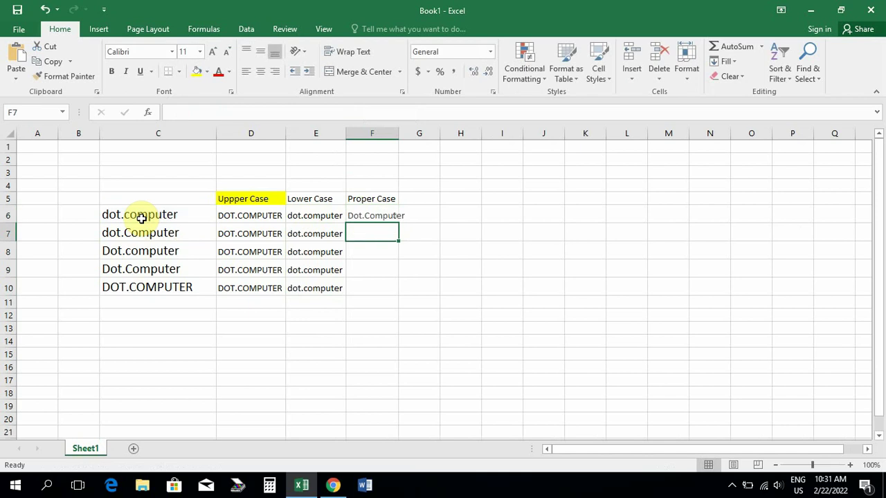
pyautogui.moveTo(400, 131); pyautogui.dragTo(409, 131)
pyautogui.click(379, 215)
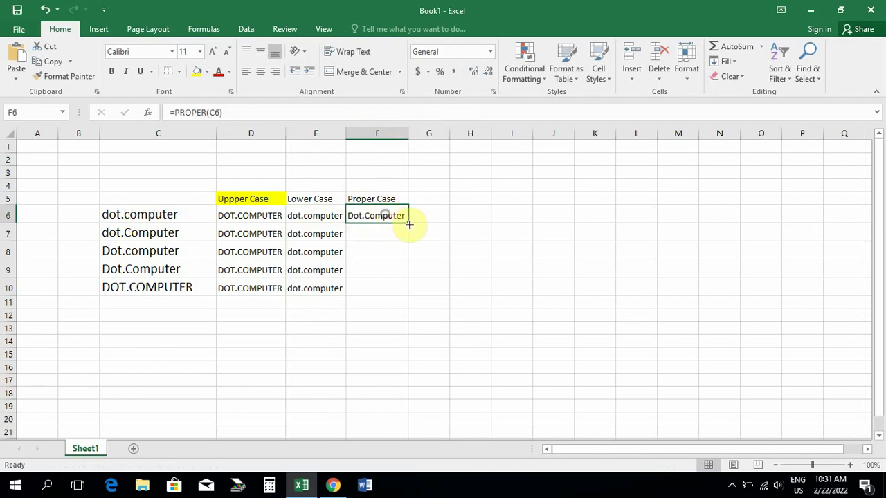
pyautogui.moveTo(408, 224); pyautogui.dragTo(411, 292)
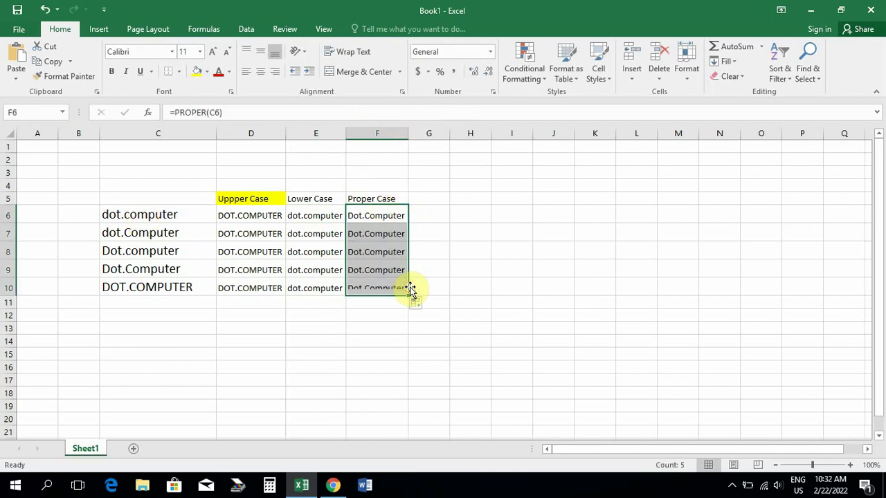
pyautogui.click(432, 245)
pyautogui.click(281, 198)
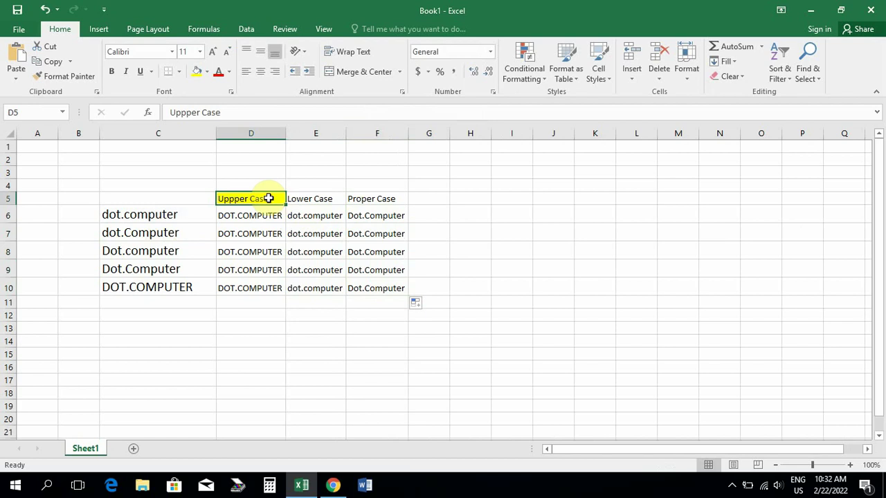
# Step: Shade the D5:F5 headers yellow
pyautogui.moveTo(270, 198); pyautogui.dragTo(377, 198)
pyautogui.click(197, 72)
pyautogui.click(454, 246)
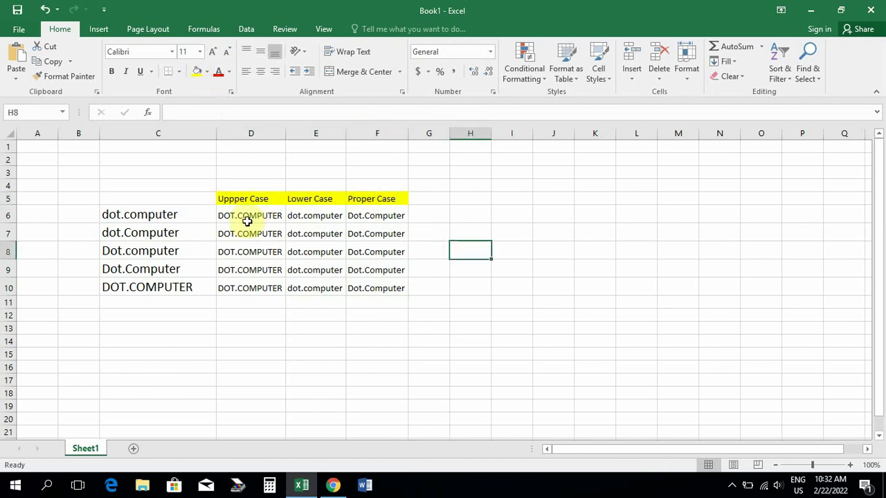
# Step: Select the converted results D6:F10, then the whole table C4:F10
pyautogui.click(274, 215)
pyautogui.moveTo(273, 215); pyautogui.dragTo(379, 287)
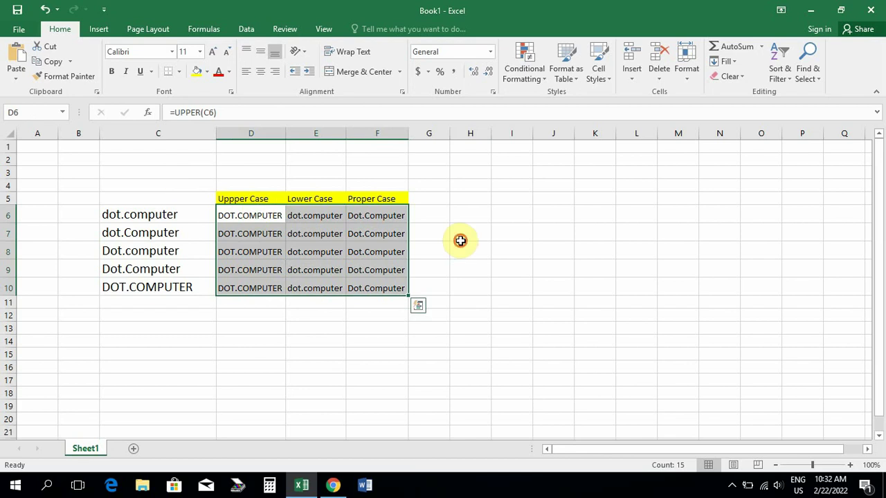
pyautogui.click(460, 241)
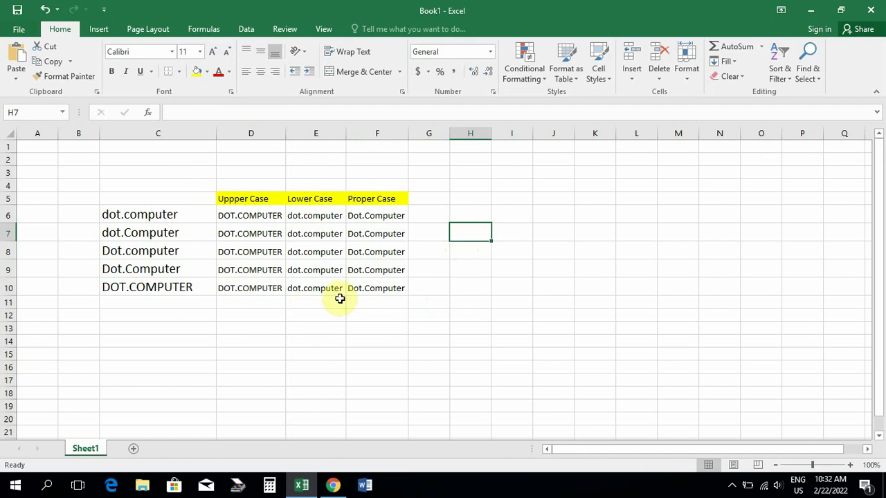
pyautogui.moveTo(134, 186); pyautogui.dragTo(395, 288)
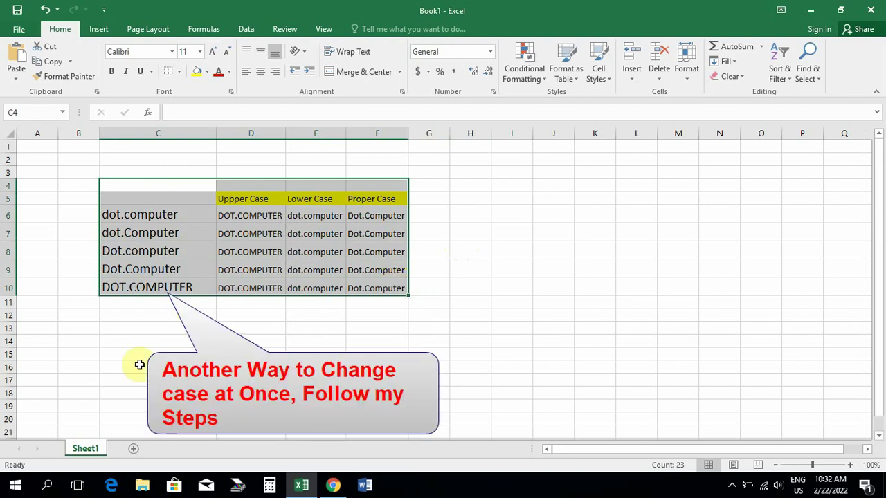
# Step: Open Sheet1's code window through View Code on the sheet tab
pyautogui.rightClick(83, 450)
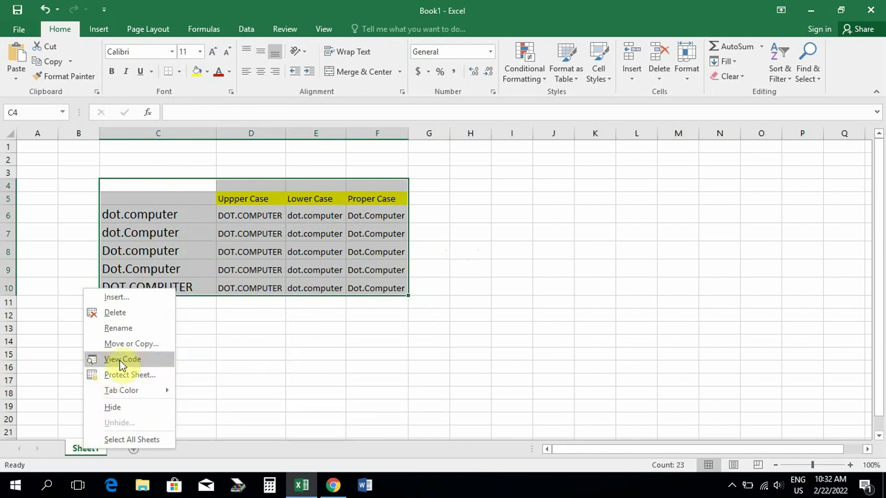
pyautogui.click(124, 359)
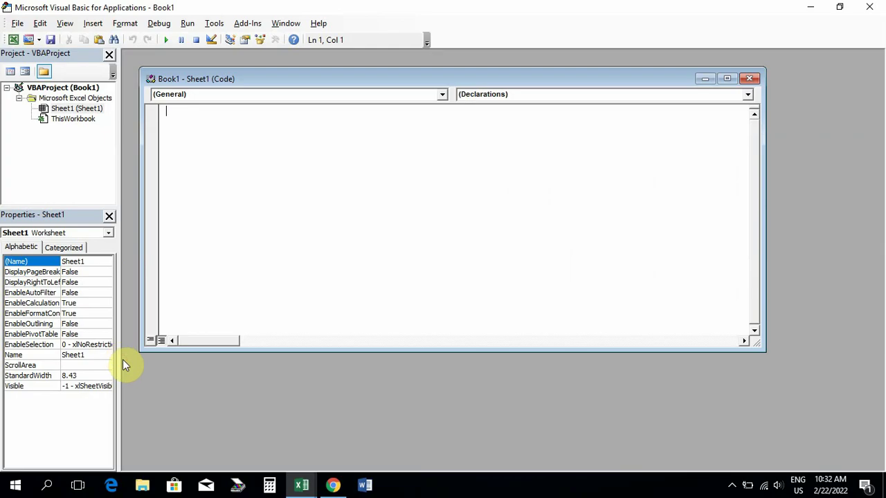
# Step: Paste the Uppercase, Lowercase and Propercase macros, maximize the code window, and review each sub
pyautogui.rightClick(168, 113)
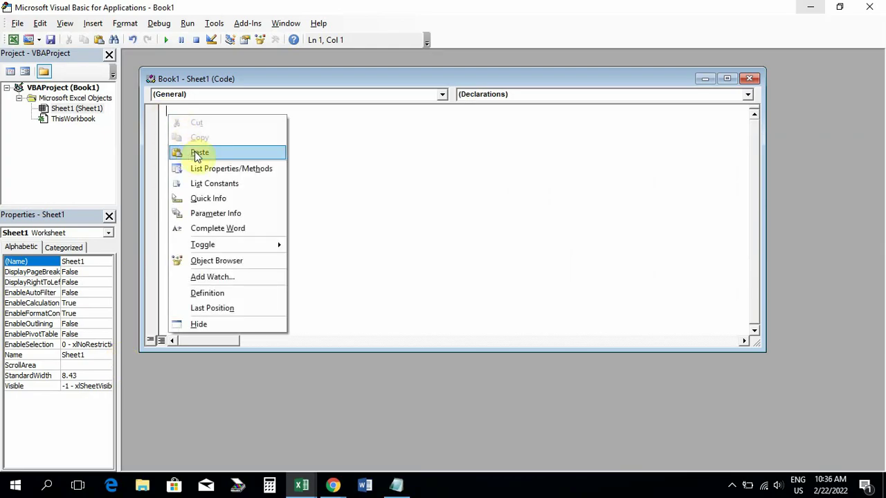
pyautogui.click(204, 154)
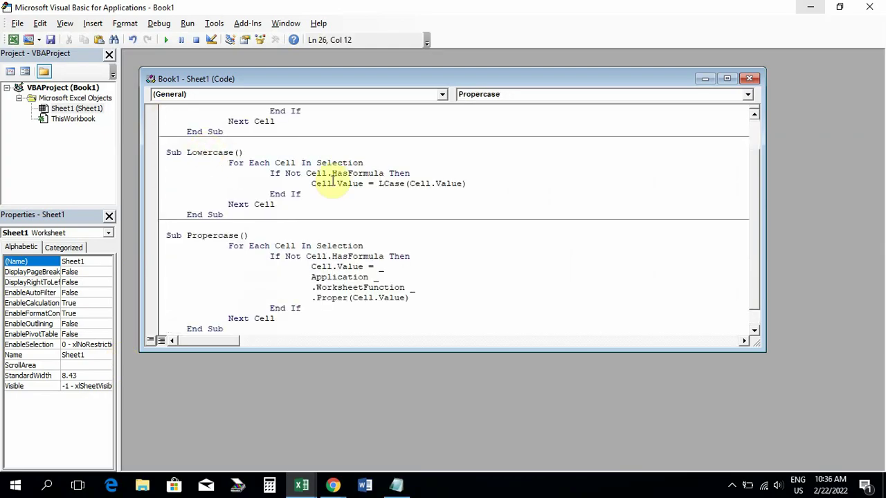
pyautogui.doubleClick(505, 78)
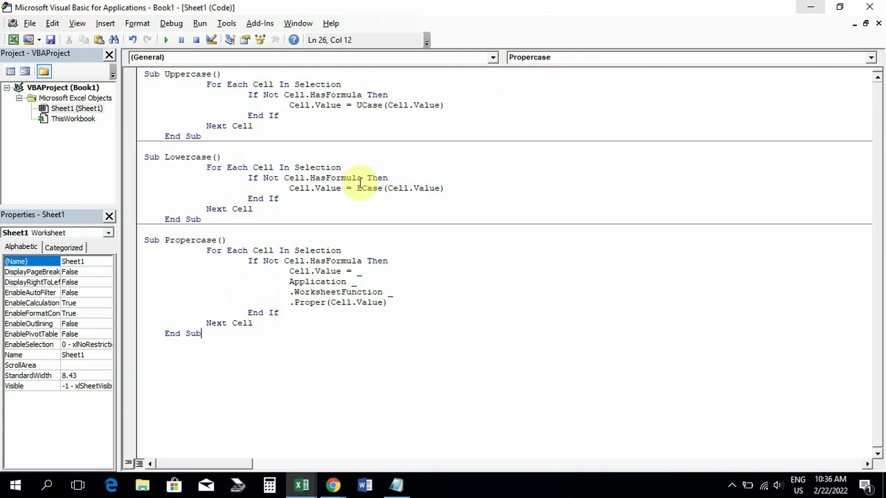
pyautogui.moveTo(144, 74)
pyautogui.mouseDown()
pyautogui.moveTo(211, 130)
pyautogui.moveTo(201, 137)
pyautogui.mouseUp()
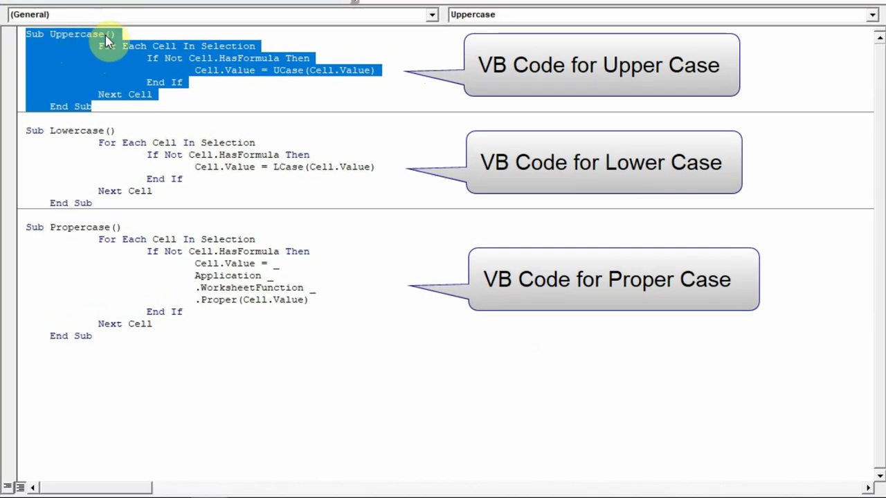
pyautogui.moveTo(26, 130); pyautogui.dragTo(93, 203)
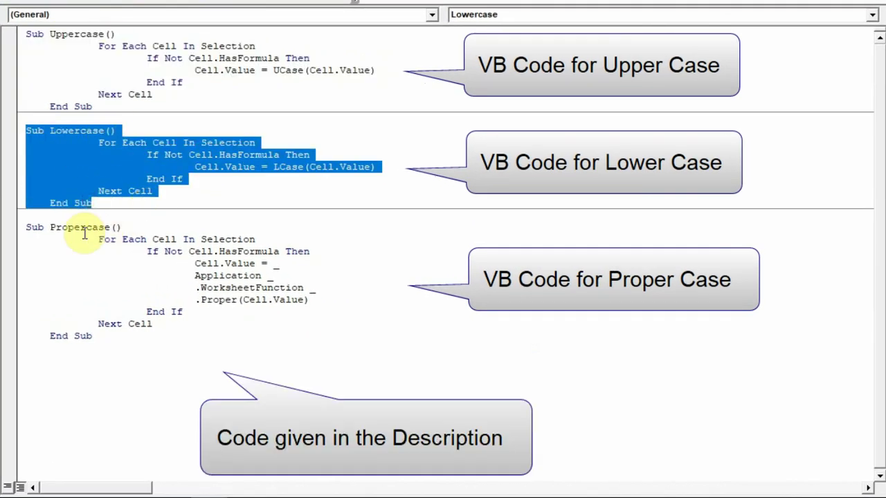
pyautogui.moveTo(27, 227); pyautogui.dragTo(101, 335)
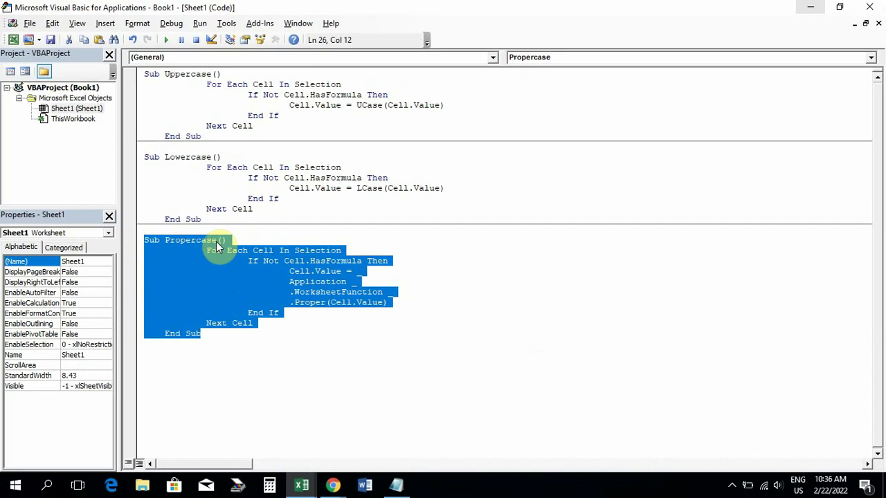
# Step: Return to the workbook and select Sheet1.Lowercase in the Macro list
pyautogui.click(870, 7)
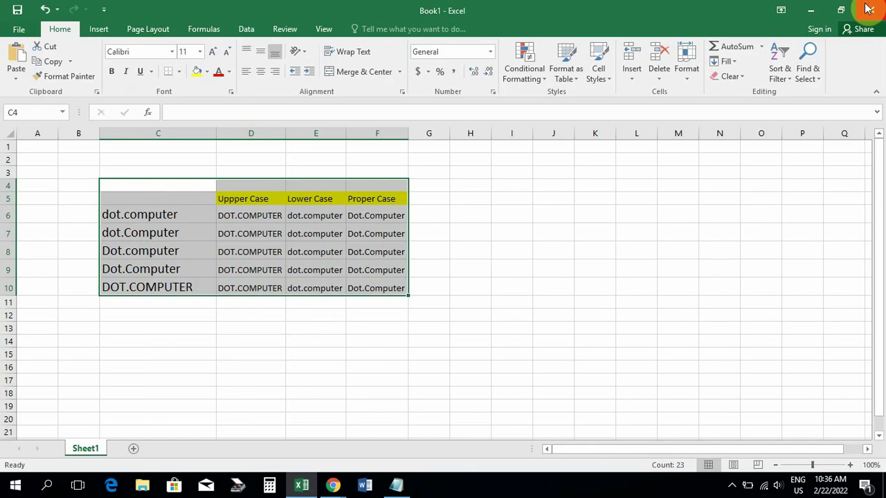
pyautogui.click(535, 216)
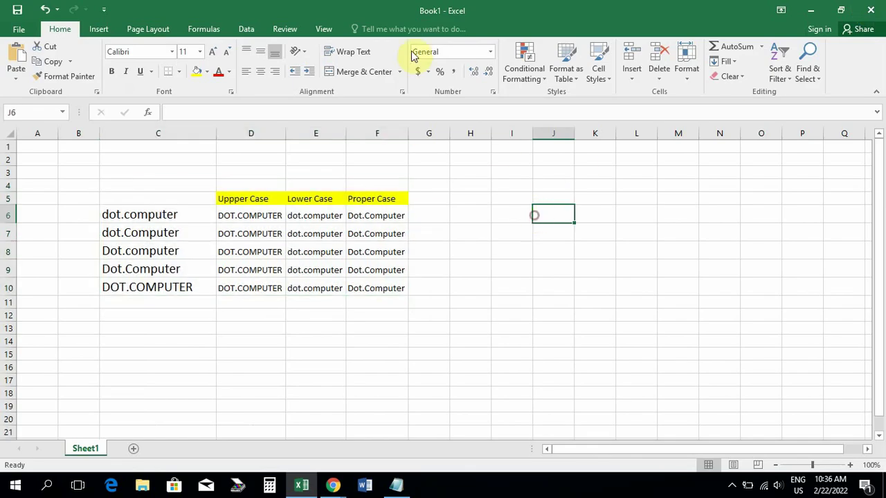
pyautogui.click(326, 33)
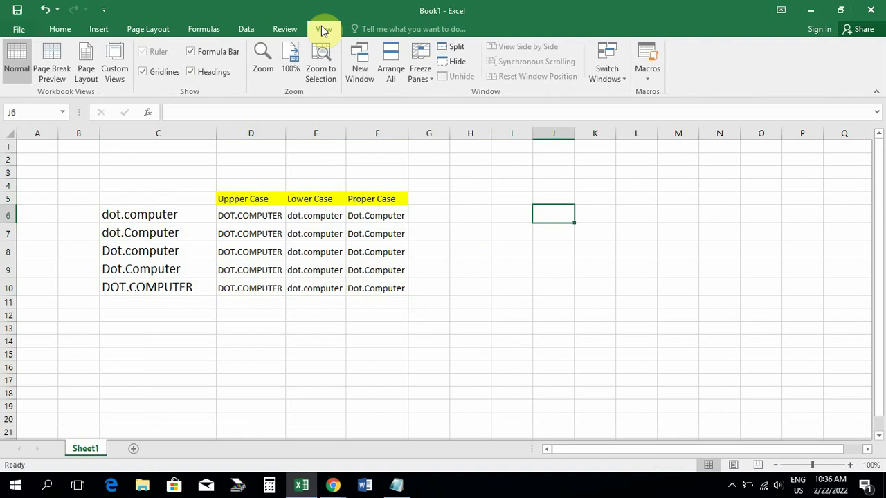
pyautogui.click(645, 56)
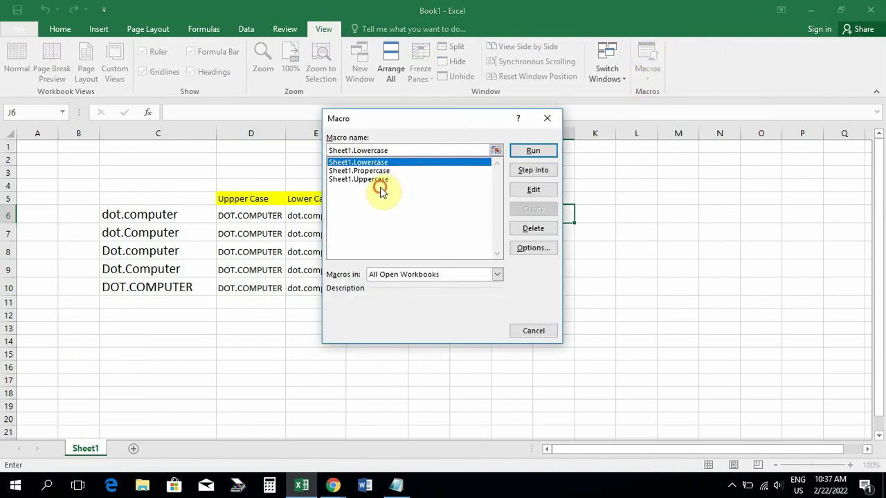
pyautogui.click(365, 171)
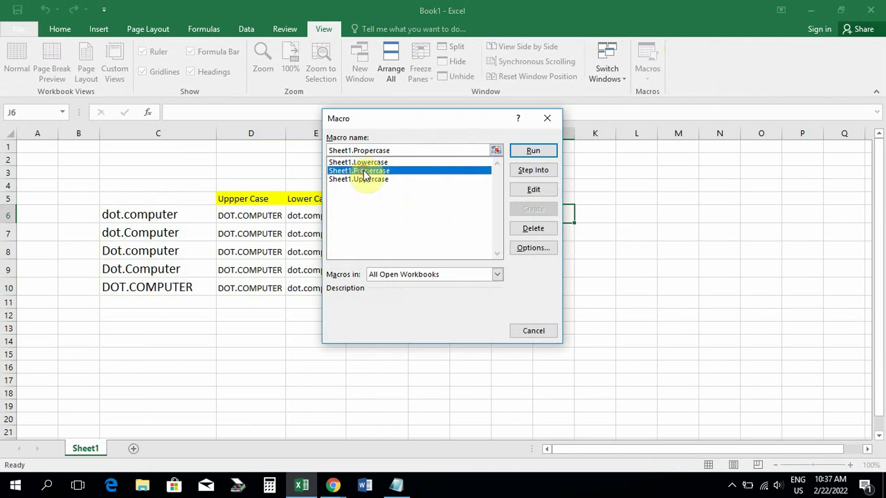
pyautogui.click(366, 180)
pyautogui.click(367, 162)
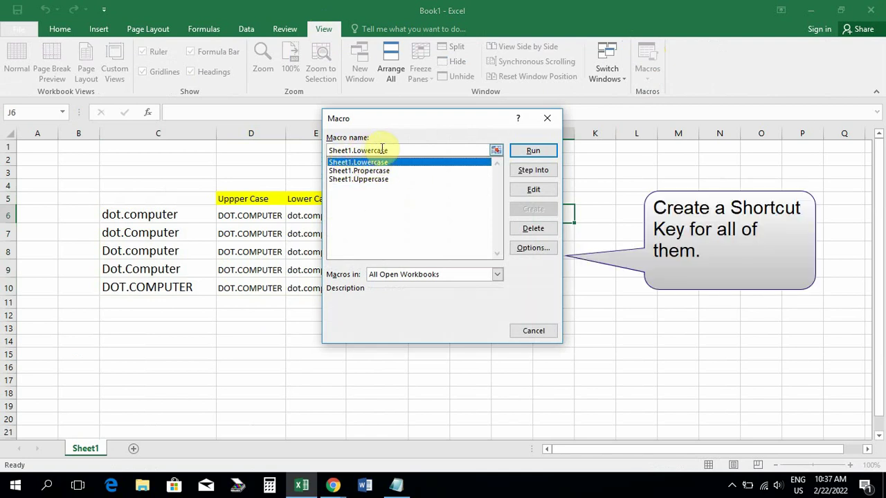
# Step: Assign the Lowercase macro the shortcut Ctrl+Shift+L in Macro Options
pyautogui.click(524, 251)
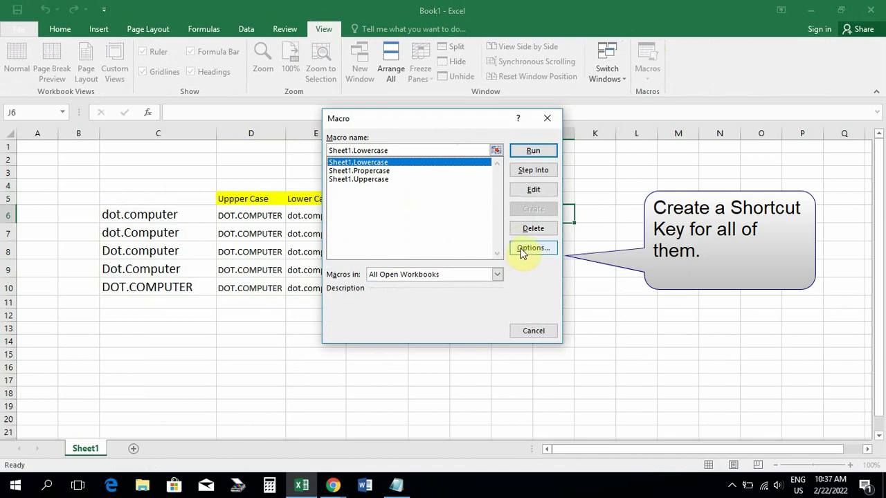
pyautogui.click(528, 248)
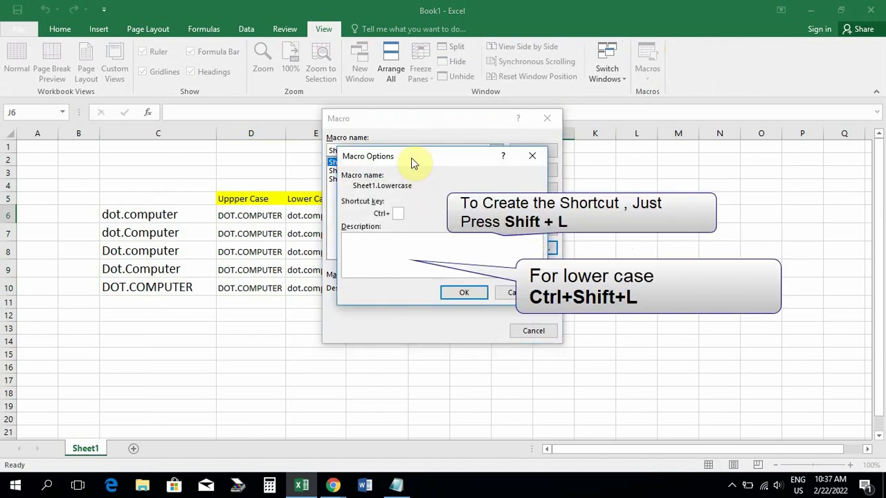
pyautogui.moveTo(412, 160); pyautogui.dragTo(410, 199)
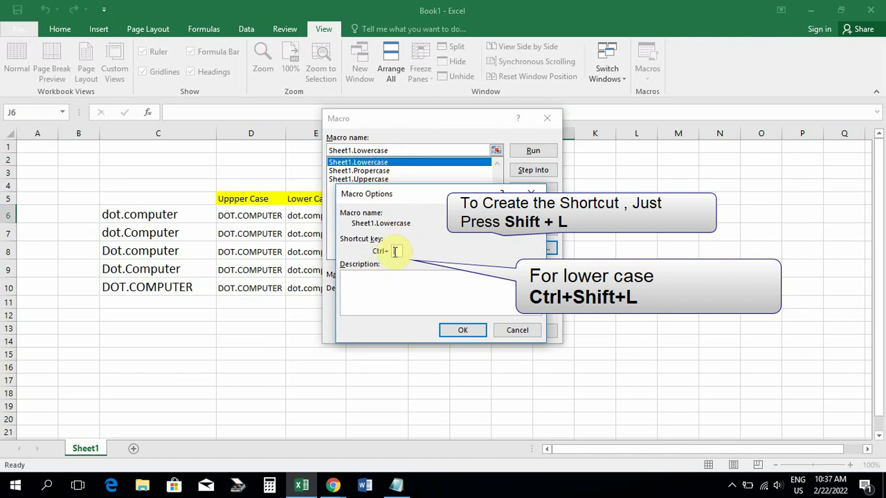
pyautogui.write('L')
pyautogui.press('Tab')
pyautogui.write('for Lower case')
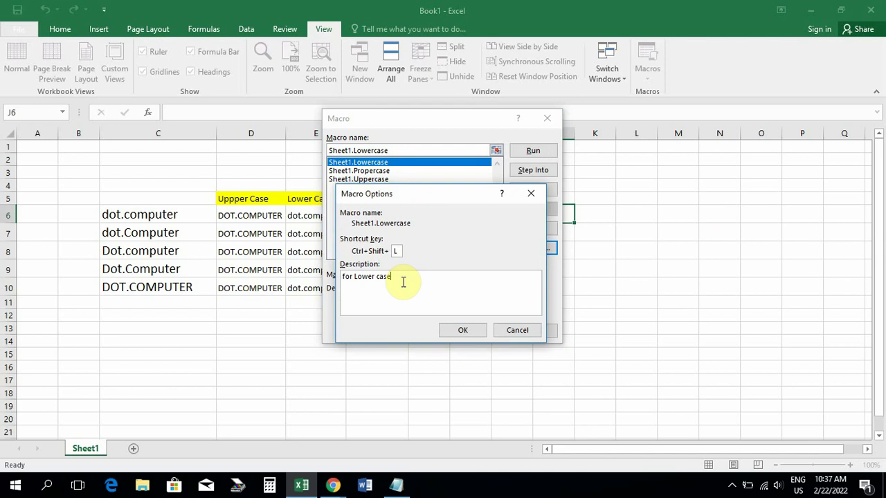
# Step: Confirm the Lowercase options, then give Propercase shortcut Ctrl+Shift+P and description 'for Proper Case'
pyautogui.click(450, 330)
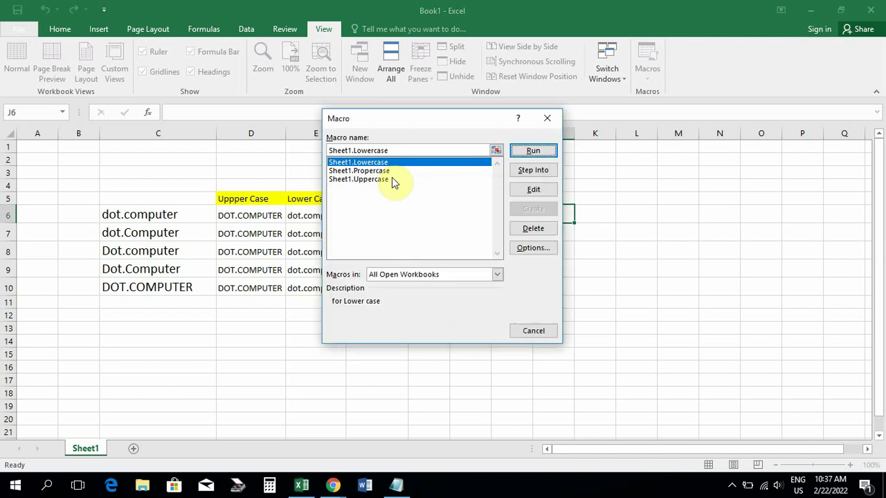
pyautogui.click(371, 170)
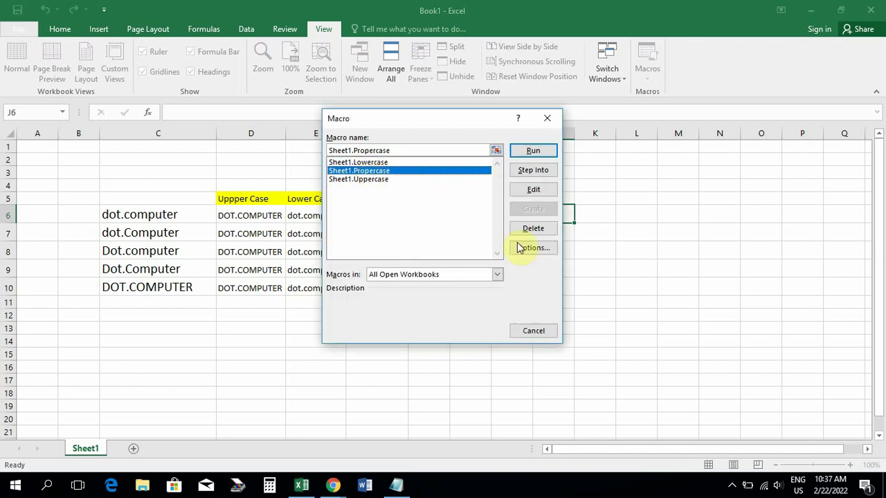
pyautogui.click(554, 251)
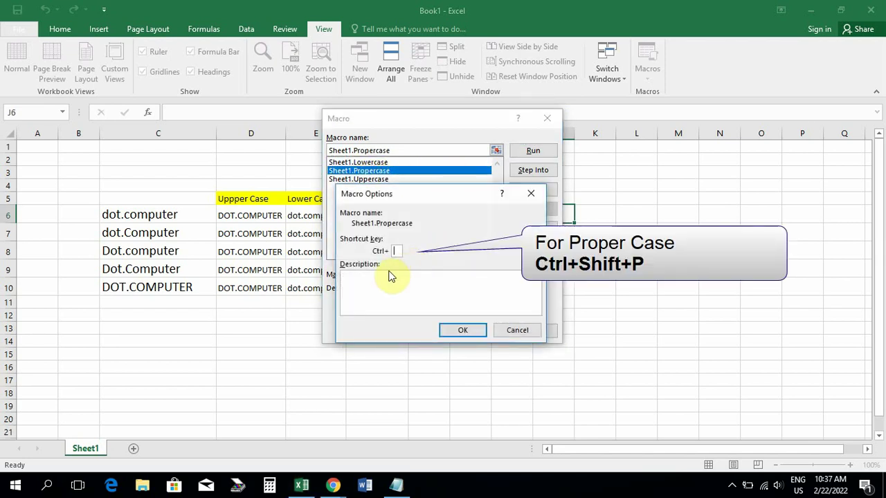
pyautogui.write('P')
pyautogui.click(387, 284)
pyautogui.write('for Proper C')
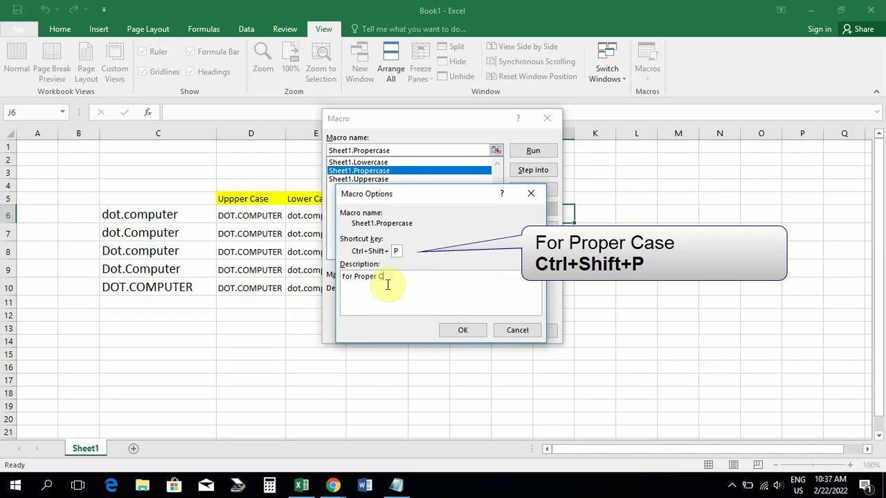
pyautogui.write('ase')
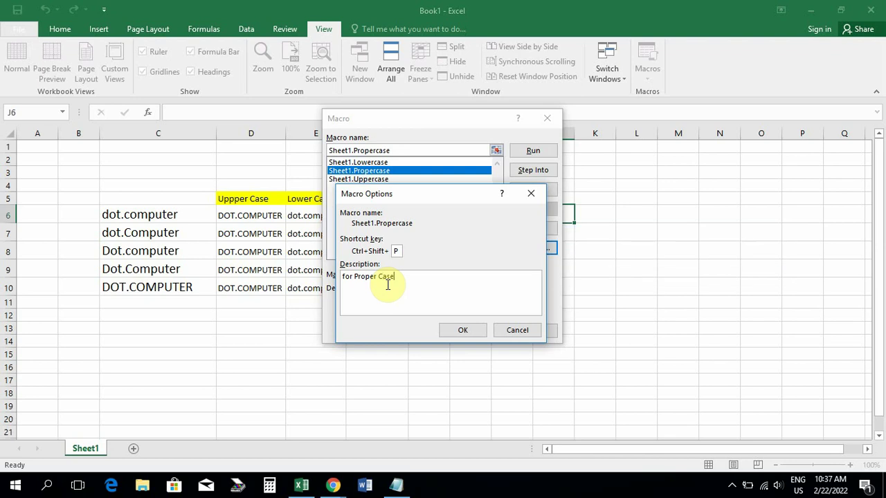
pyautogui.click(473, 331)
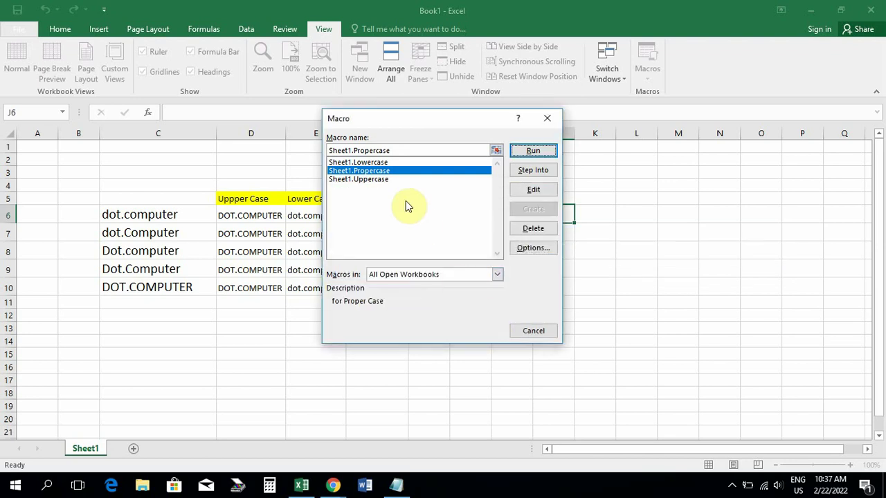
# Step: Give the Uppercase macro shortcut Ctrl+Shift+U and the description 'FOR UPPER CASE'
pyautogui.click(387, 179)
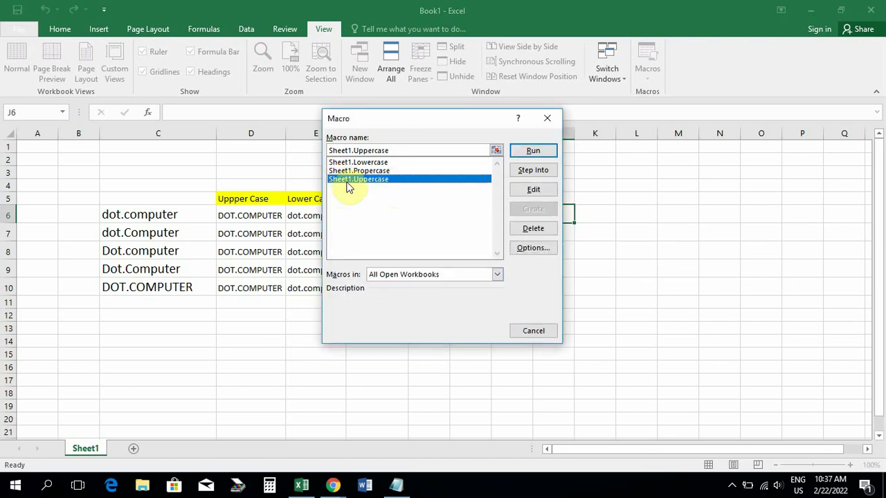
pyautogui.click(533, 247)
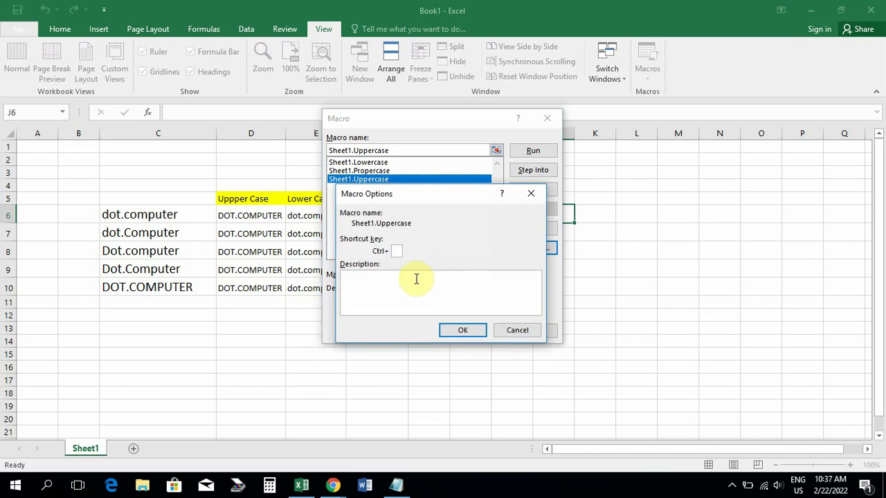
pyautogui.write('U')
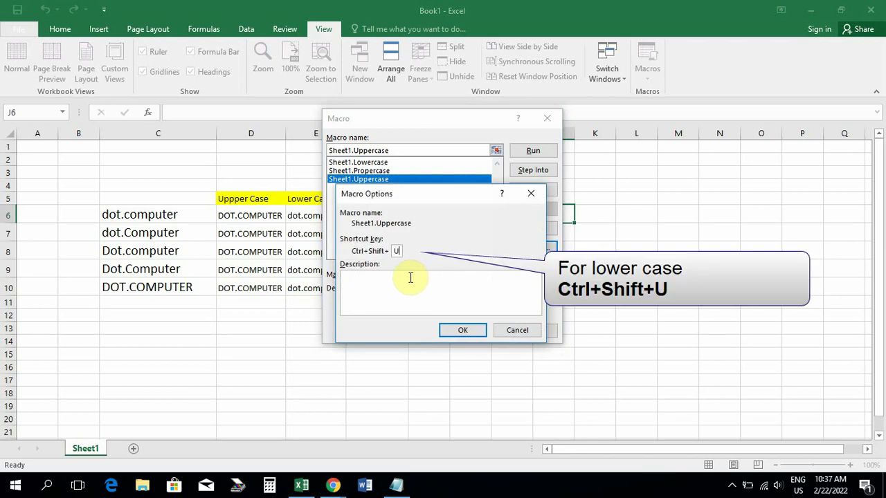
pyautogui.click(411, 277)
pyautogui.write('FOR UPPER')
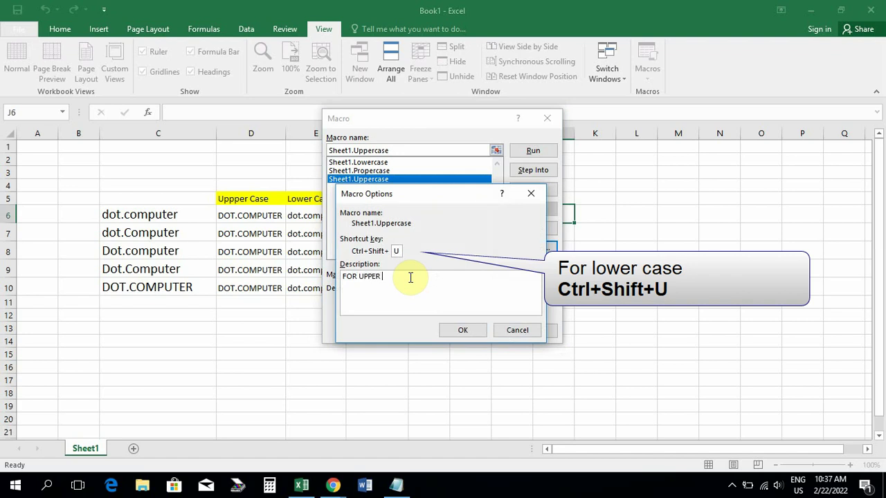
pyautogui.write('CASE')
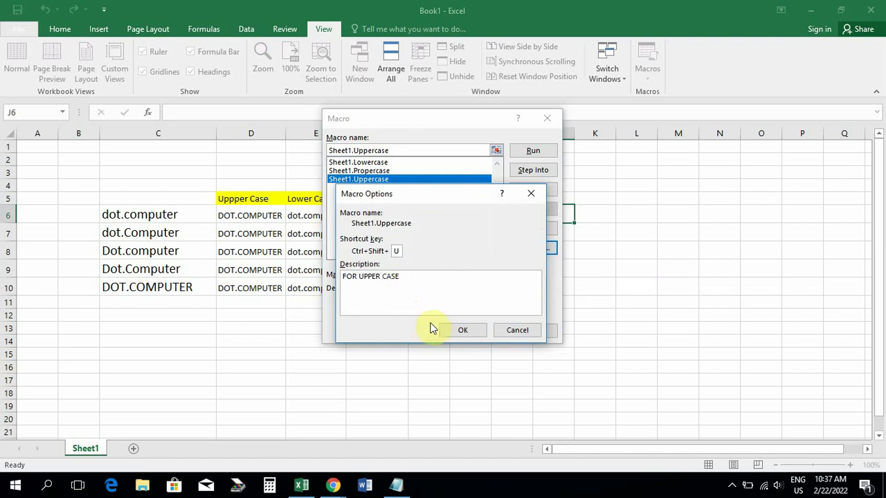
pyautogui.click(443, 328)
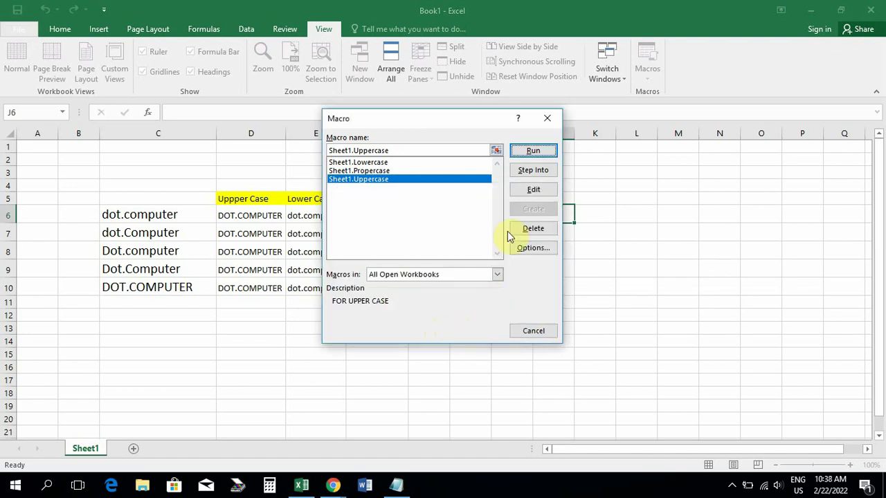
# Step: Close the Macro dialog and select the table range C5:F10
pyautogui.click(530, 333)
pyautogui.click(461, 293)
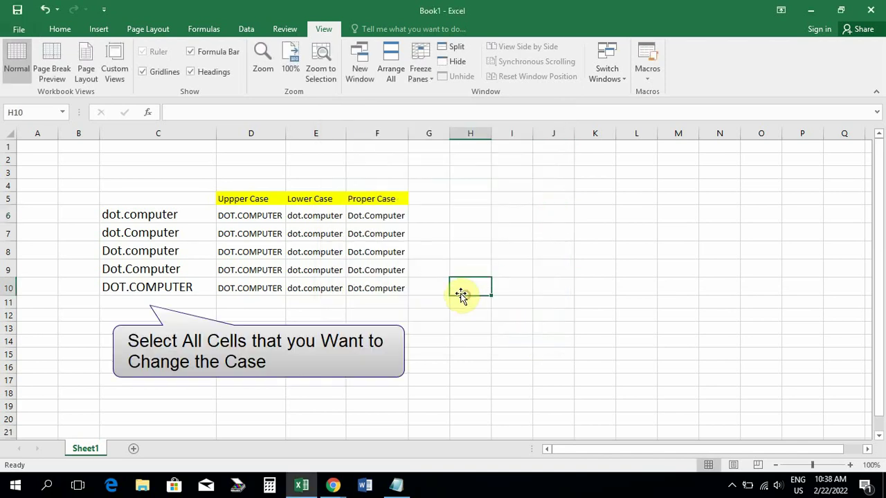
pyautogui.click(110, 196)
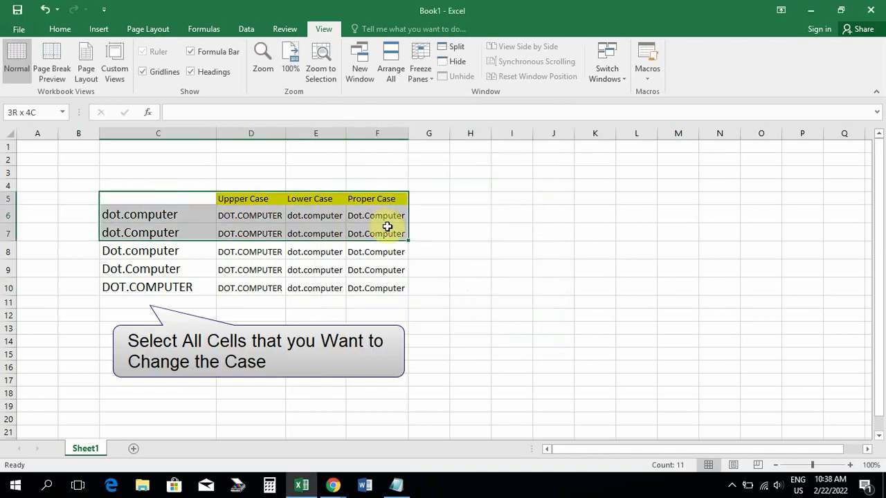
pyautogui.moveTo(242, 211); pyautogui.dragTo(391, 288)
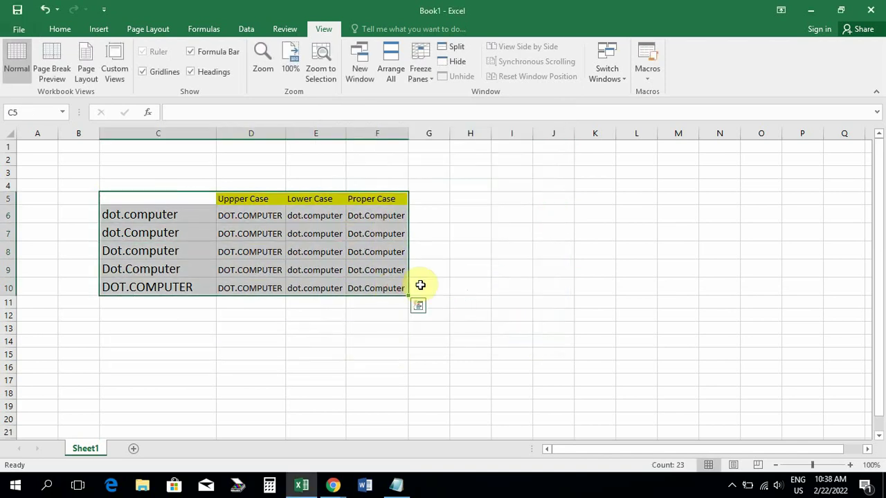
# Step: Run Ctrl+Shift+U, Ctrl+Shift+L, then Ctrl+Shift+P so the names read Dot.Computer
pyautogui.hotkey('ctrl', 'shift', 'u')
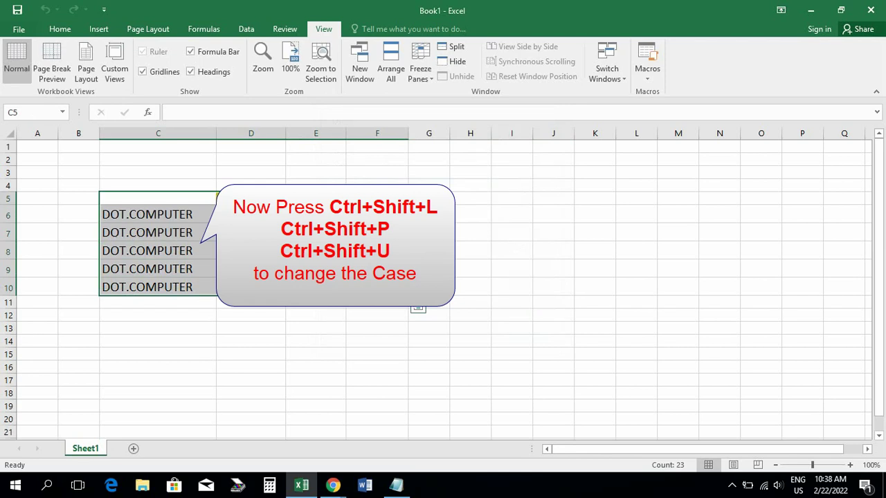
pyautogui.hotkey('ctrl', 'shift', 'l')
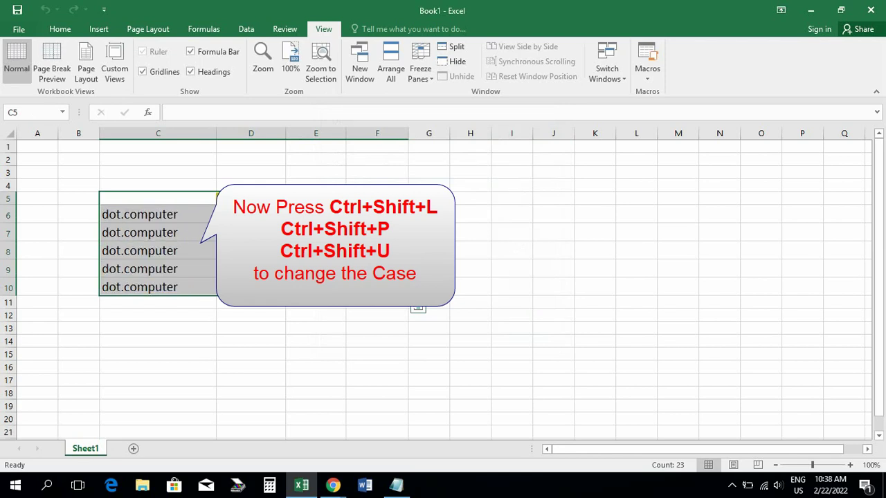
pyautogui.hotkey('ctrl', 'shift', 'p')
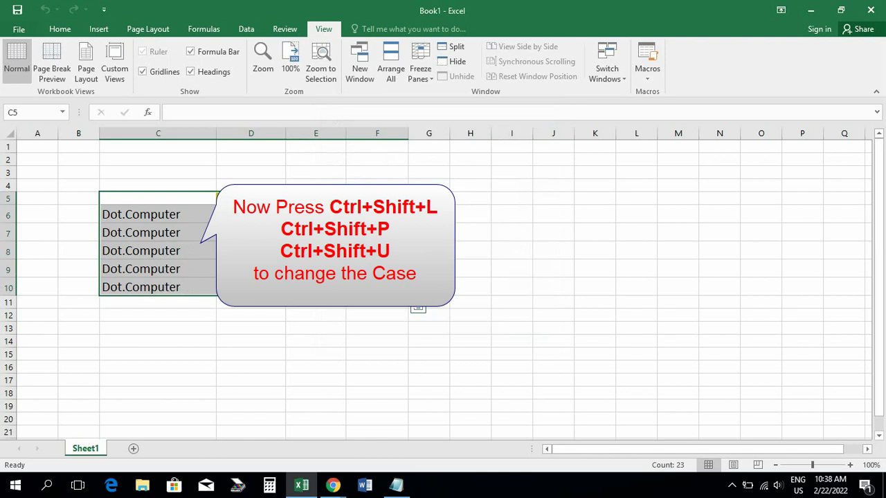